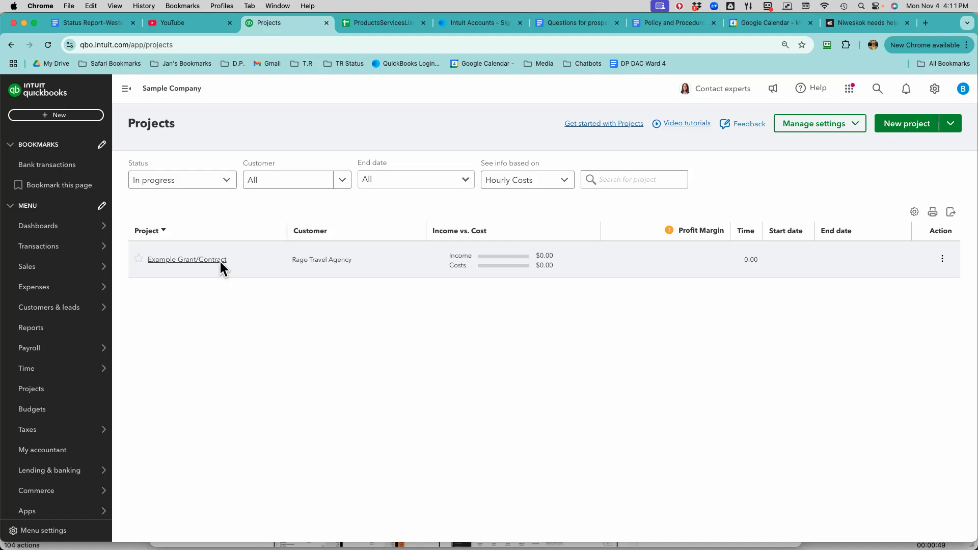
- Start a new expense with Cal Telephone as the payee
click(76, 117)
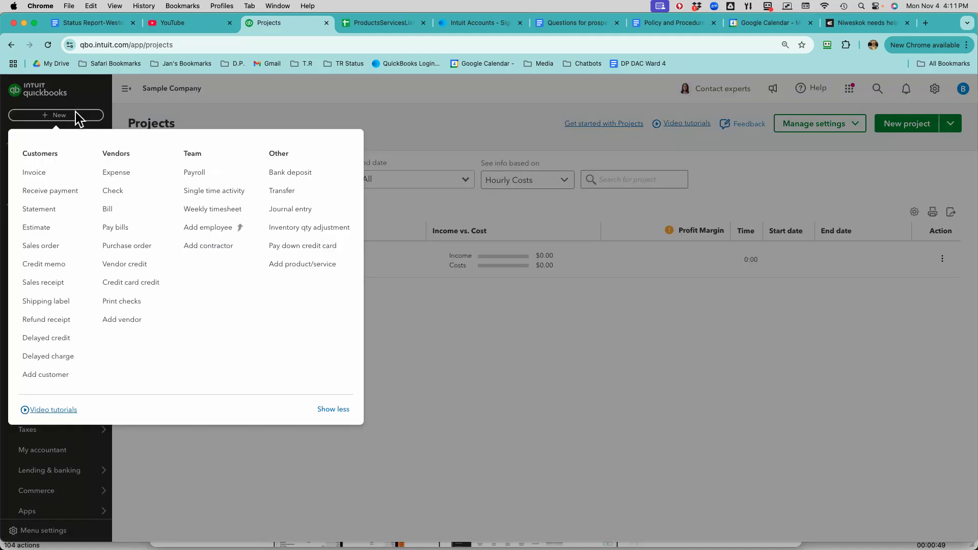
click(121, 173)
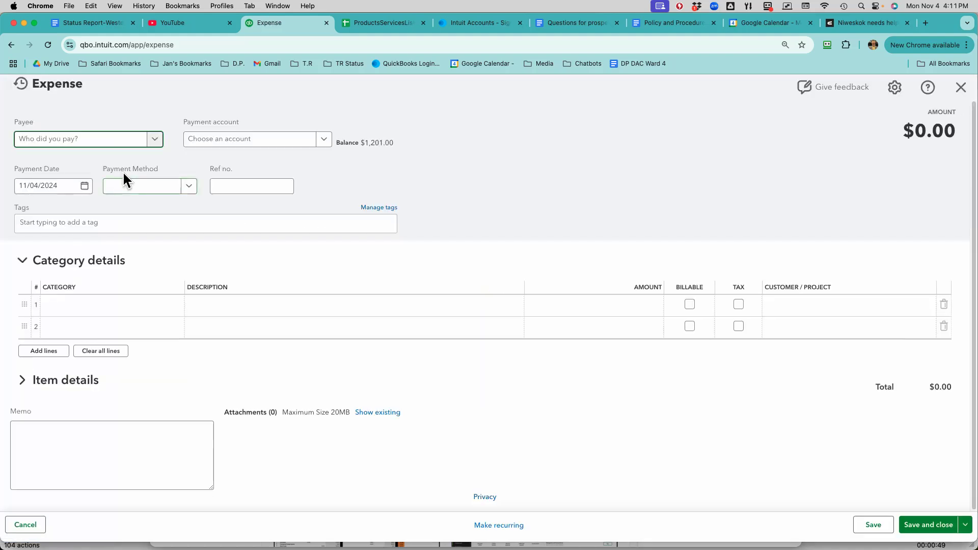
click(133, 309)
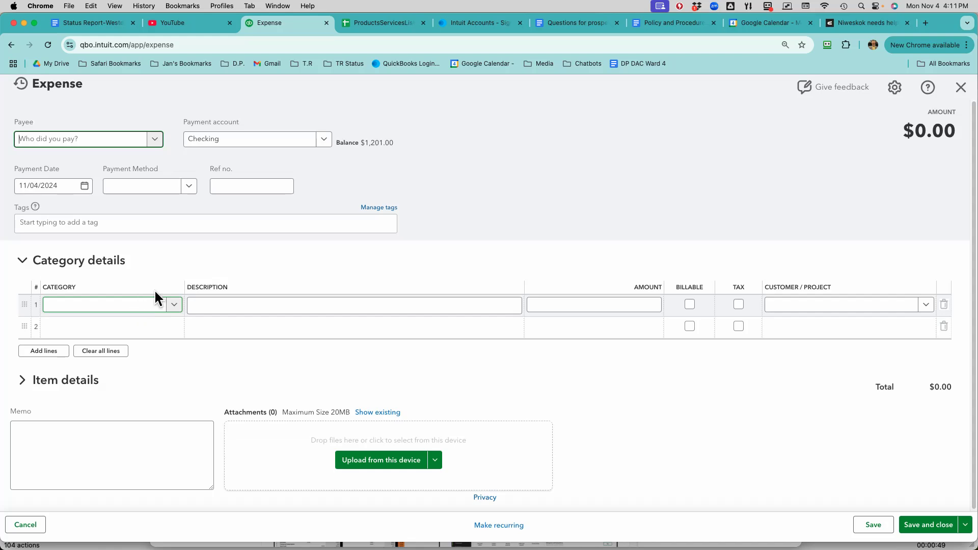
click(153, 139)
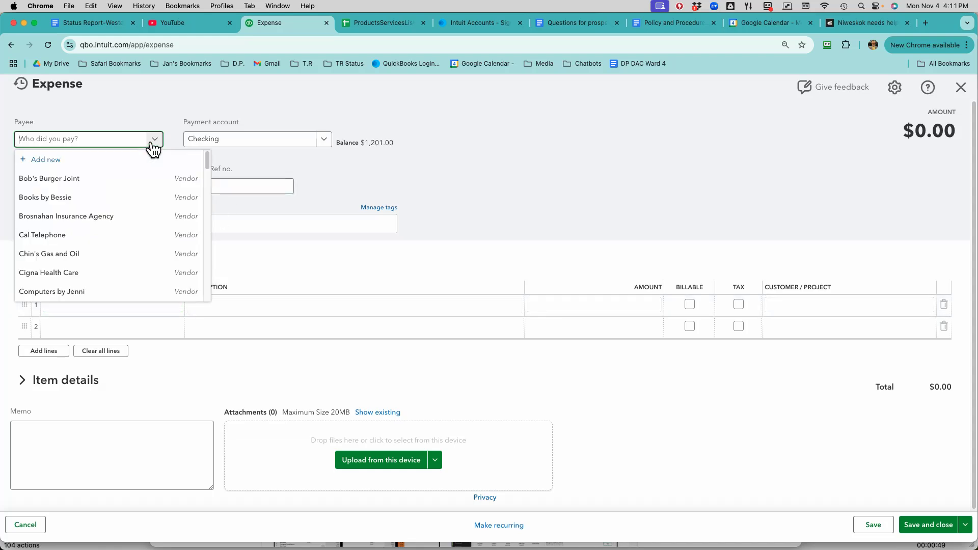
click(148, 235)
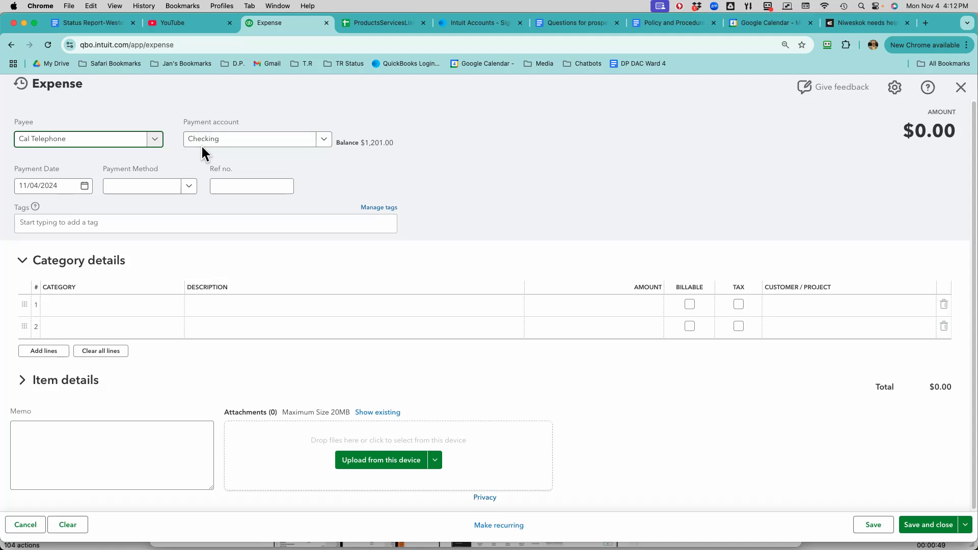
- Assign the Utilities:Telephone category to the first line of the expense
click(91, 306)
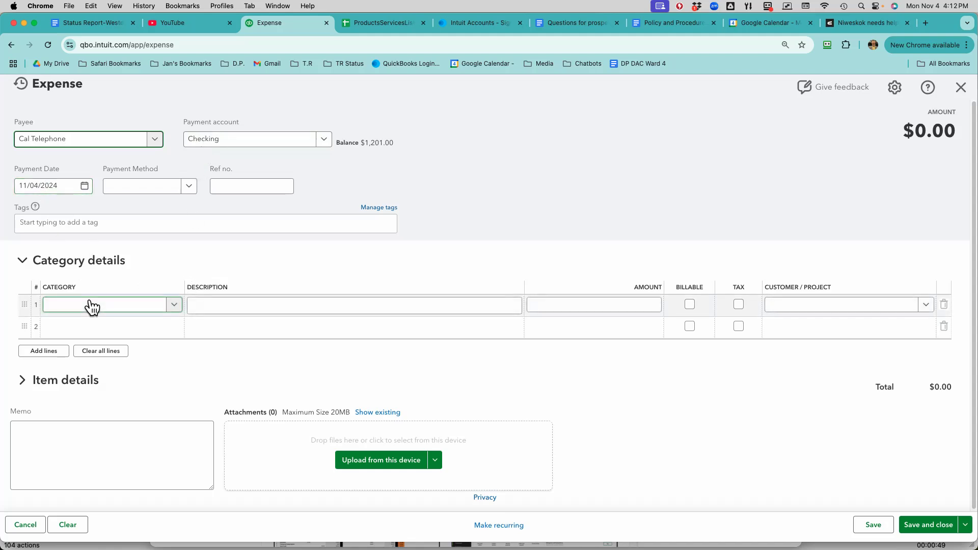
click(94, 308)
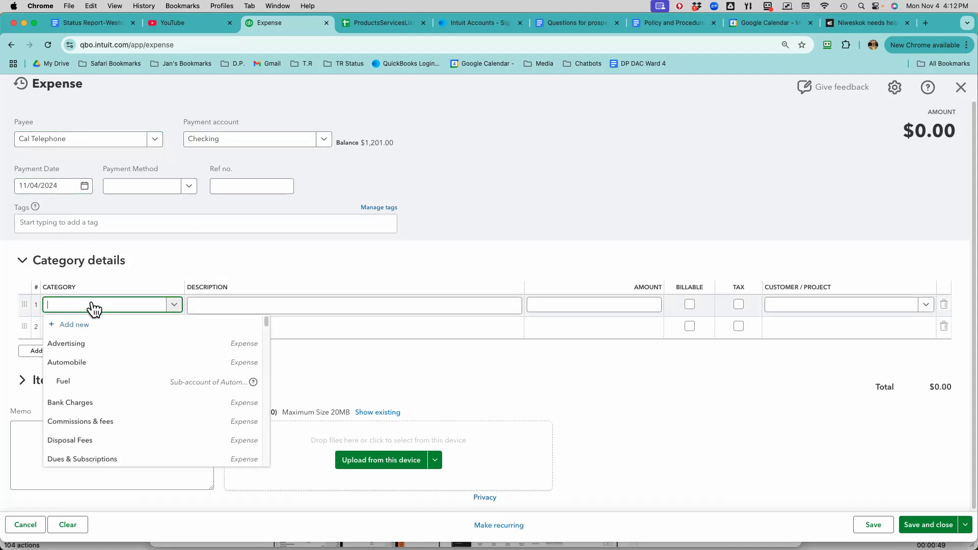
text(tel)
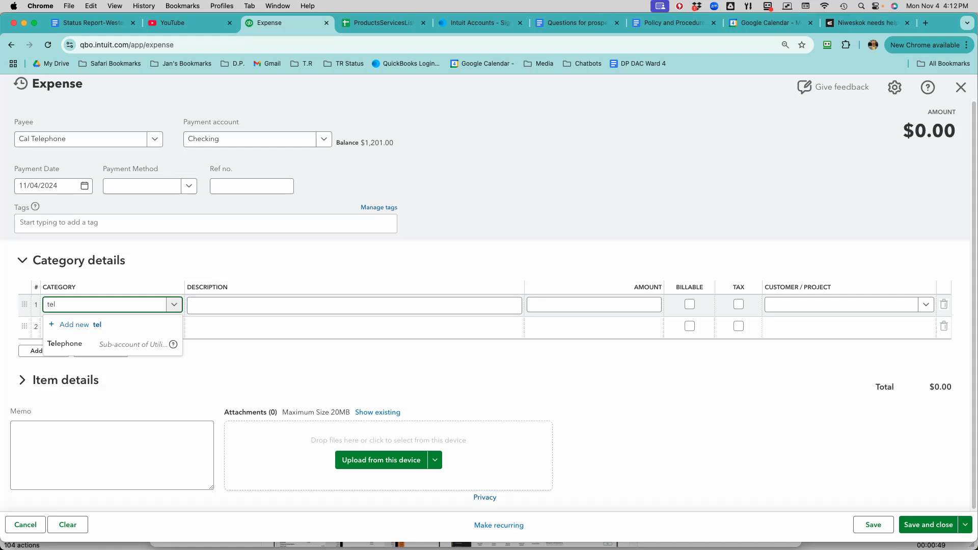
click(105, 342)
- Describe the telephone line as "11/4/2024-Cal Telephone costs", correcting the misspelled word
click(235, 306)
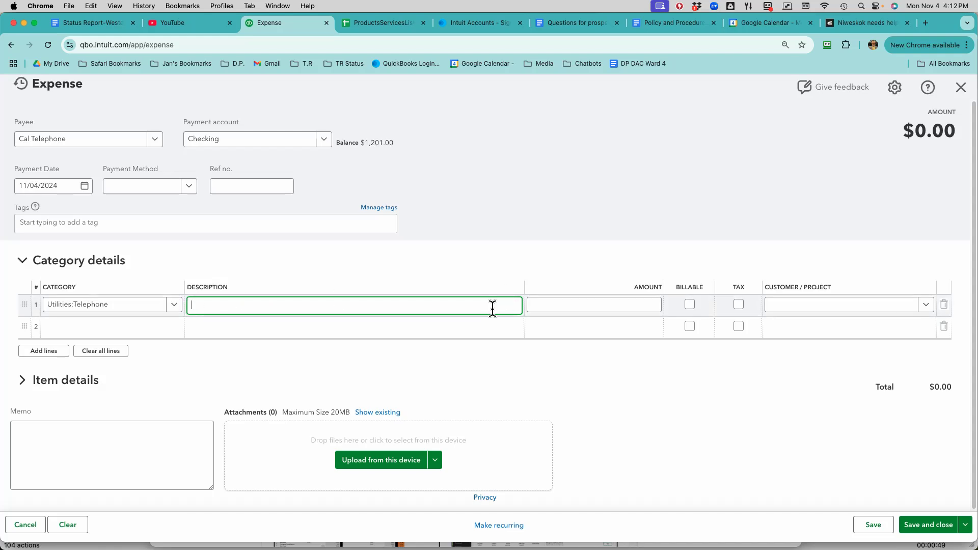
text(11/4/2024)
text(-al)
text(Cal Tele)
text(pnone )
text(costs)
right_click(261, 304)
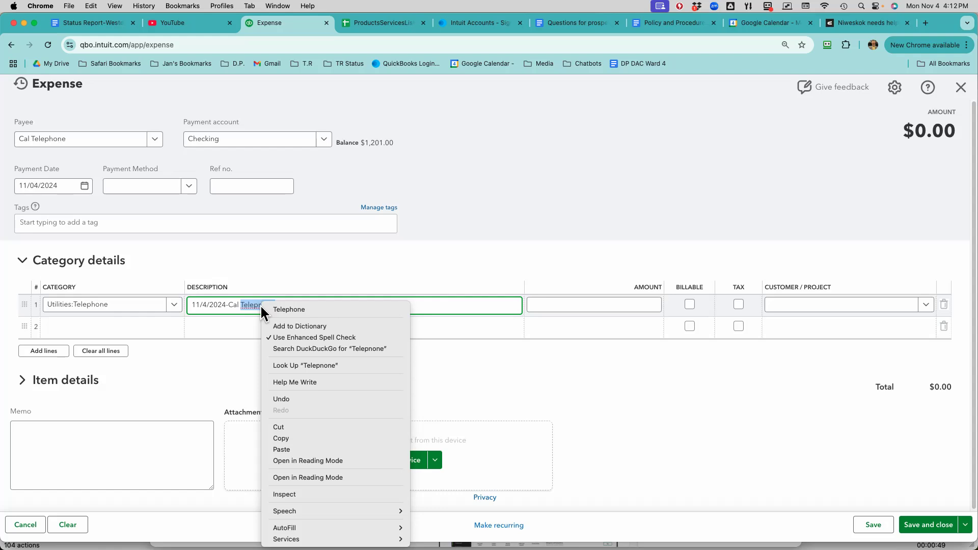
click(266, 309)
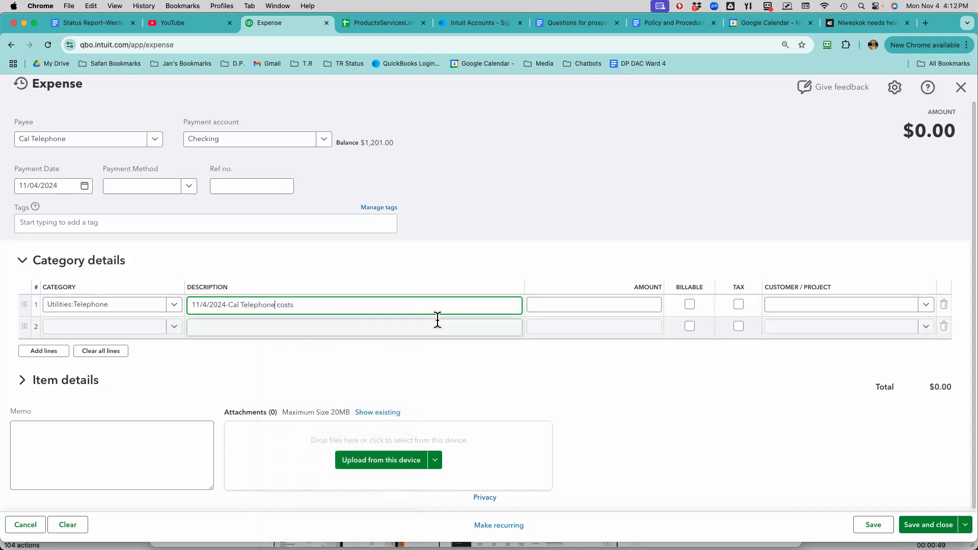
- Set the telephone line's amount to 99.99 and mark it as billable
click(585, 304)
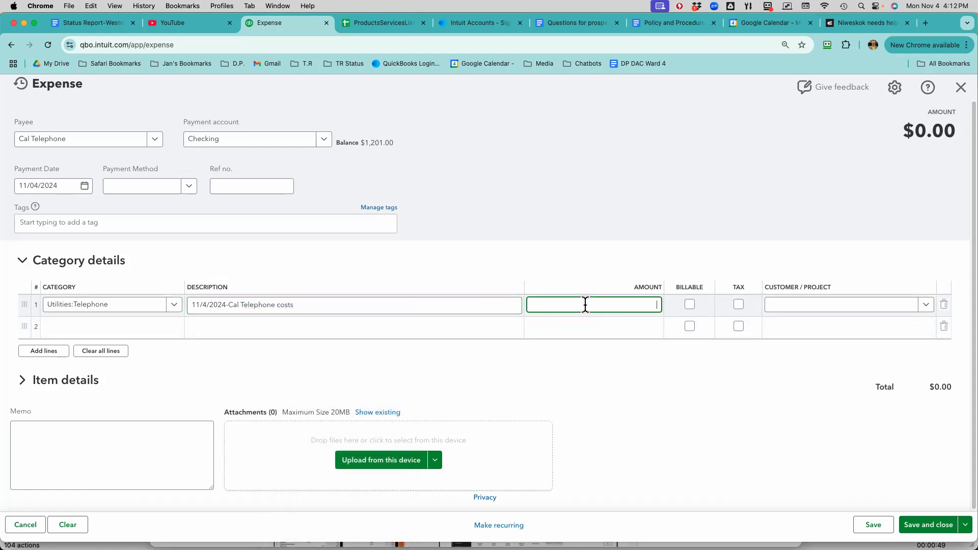
text(99.99)
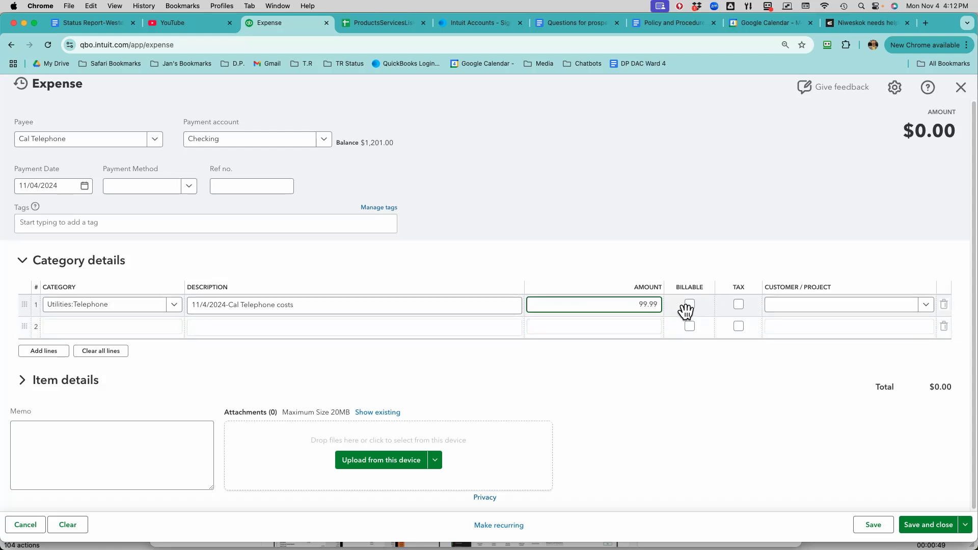
click(690, 306)
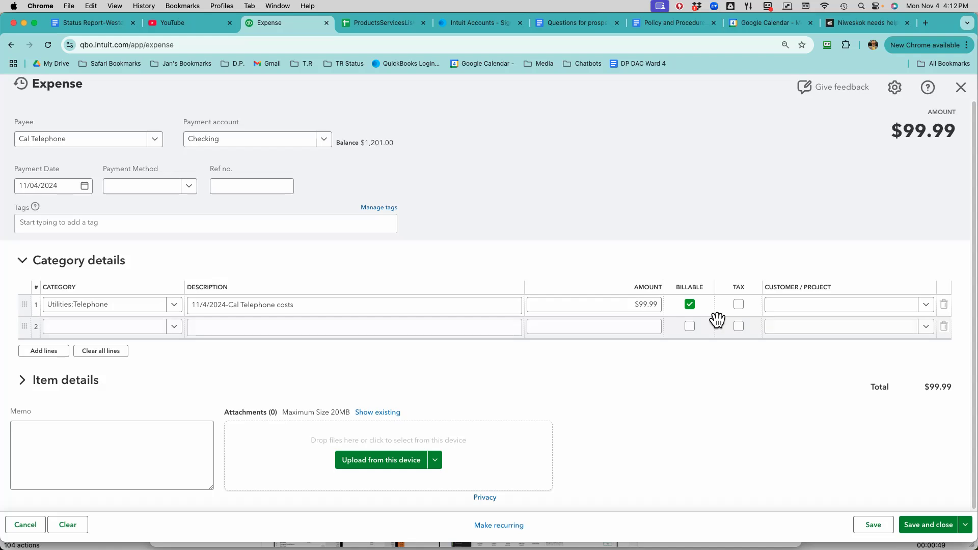
- Assign the telephone line to Rago Travel Agency's Example Grant/Contract project
click(836, 304)
click(837, 305)
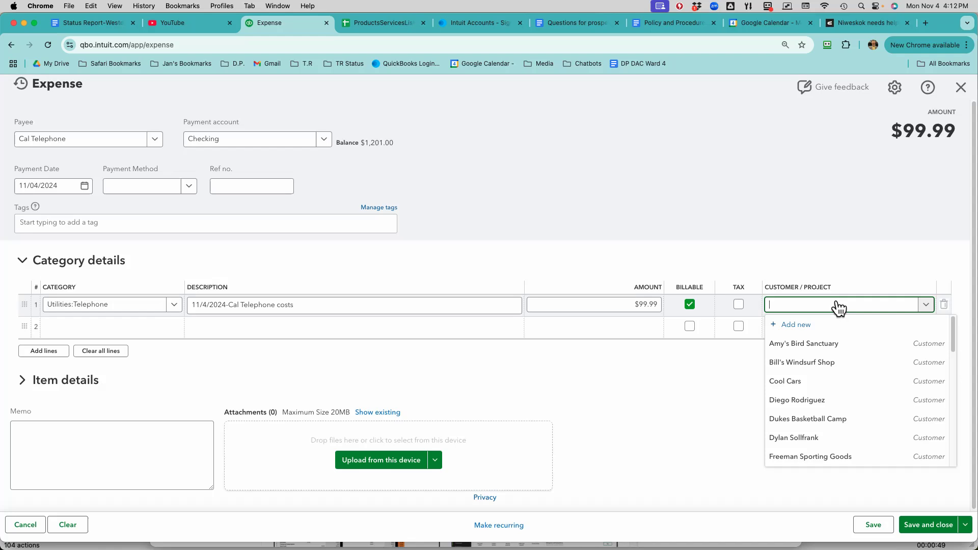
text(grant)
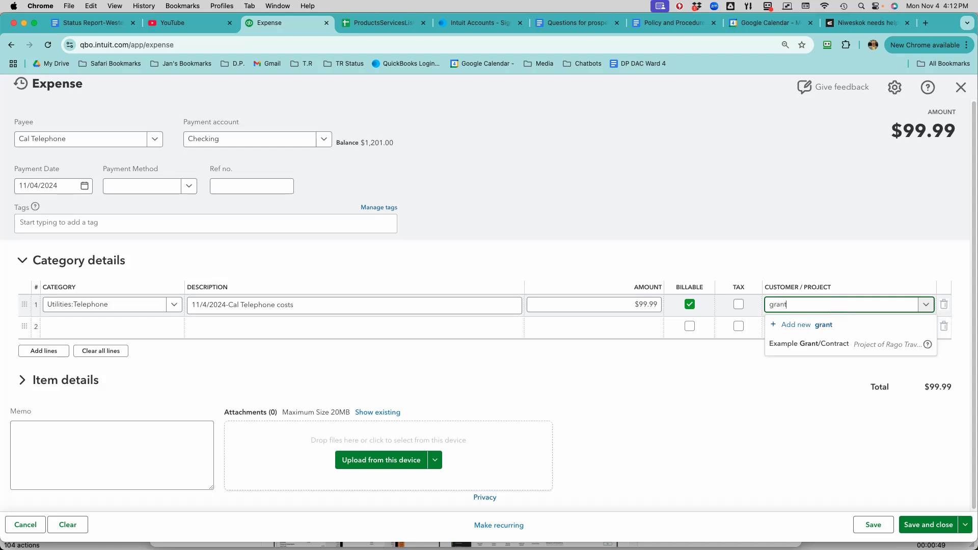
click(853, 343)
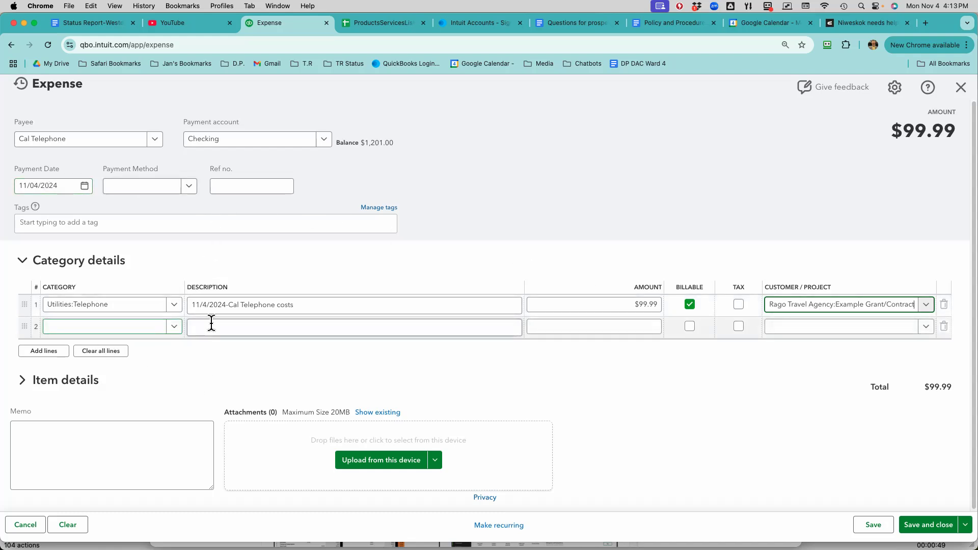
- Check the telephone line's description, and save and close the Cal Telephone expense
click(320, 303)
triple_click(321, 304)
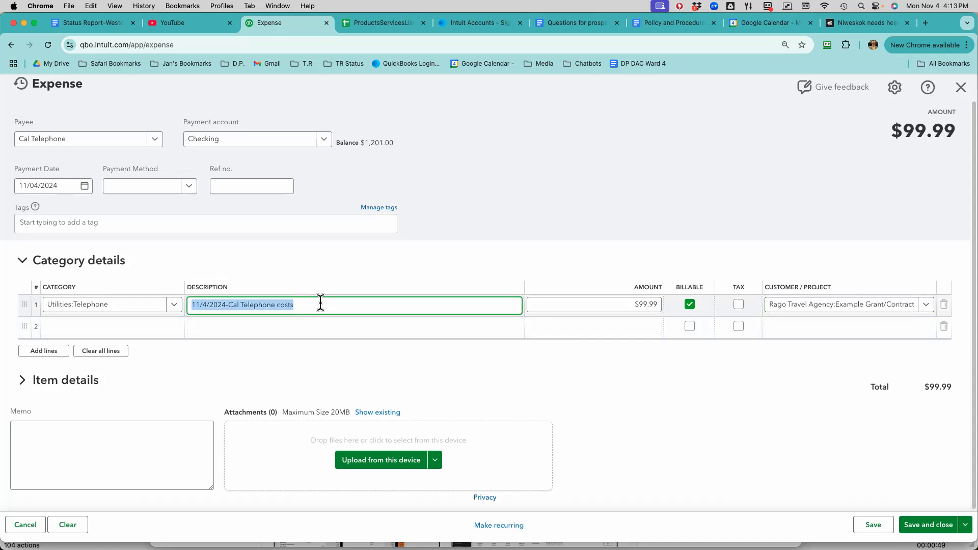
click(321, 304)
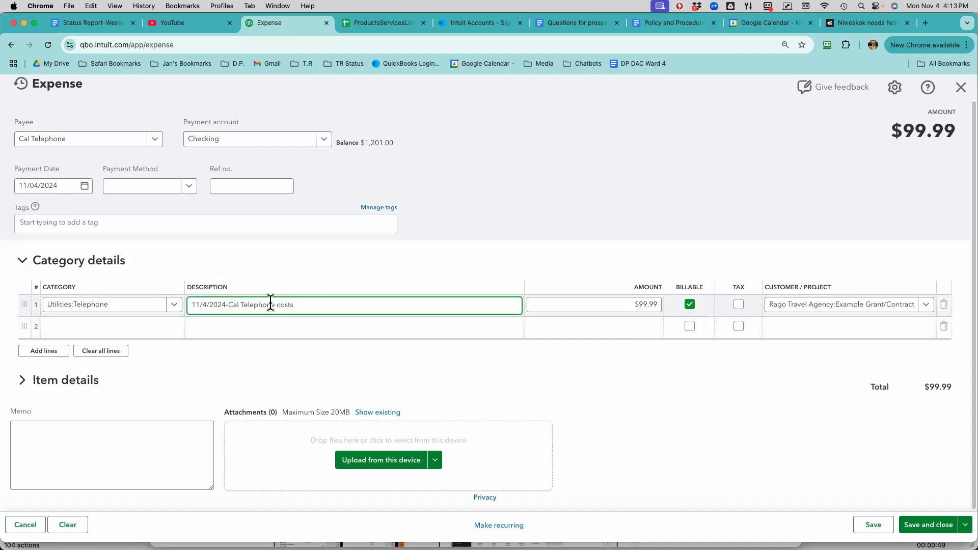
click(267, 325)
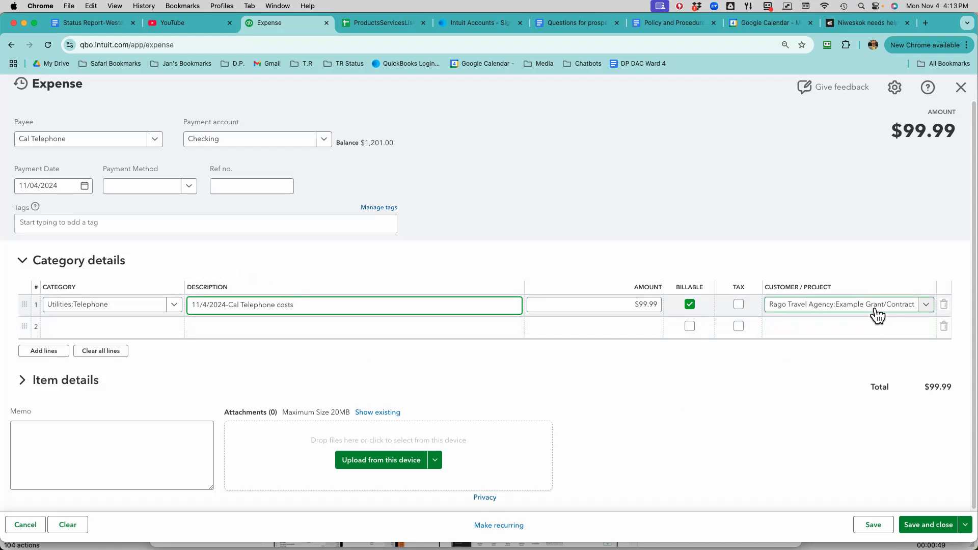
click(937, 526)
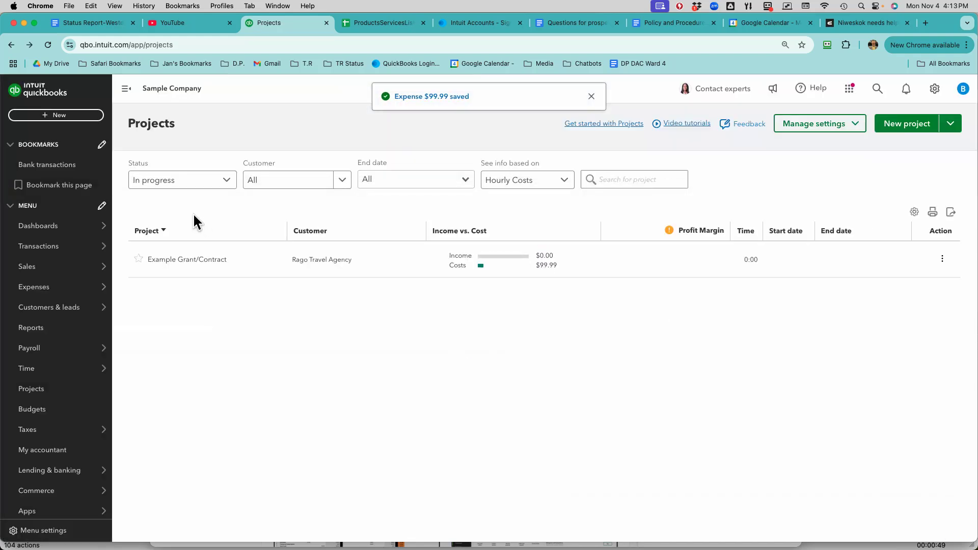
- Start another expense with Chin's Gas and Oil as the payee
click(63, 115)
click(126, 176)
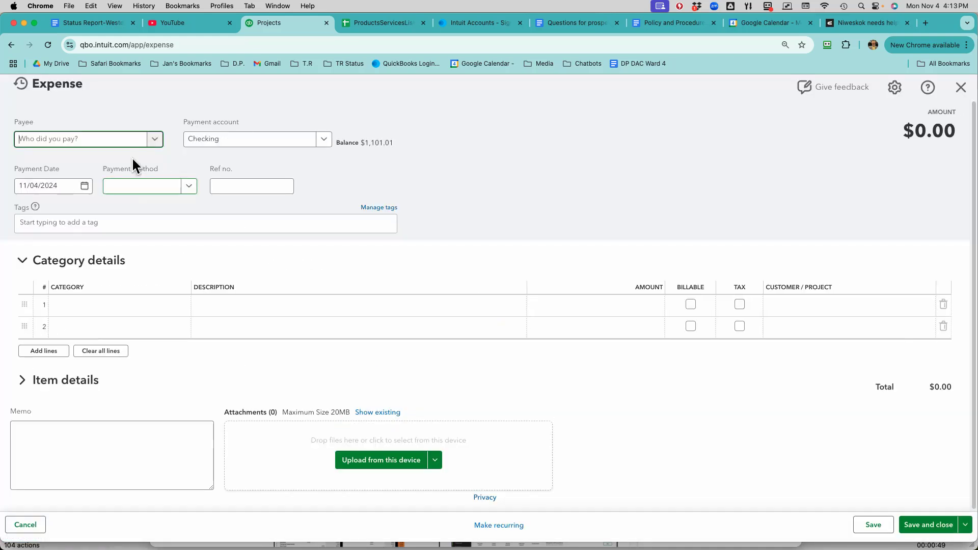
click(153, 144)
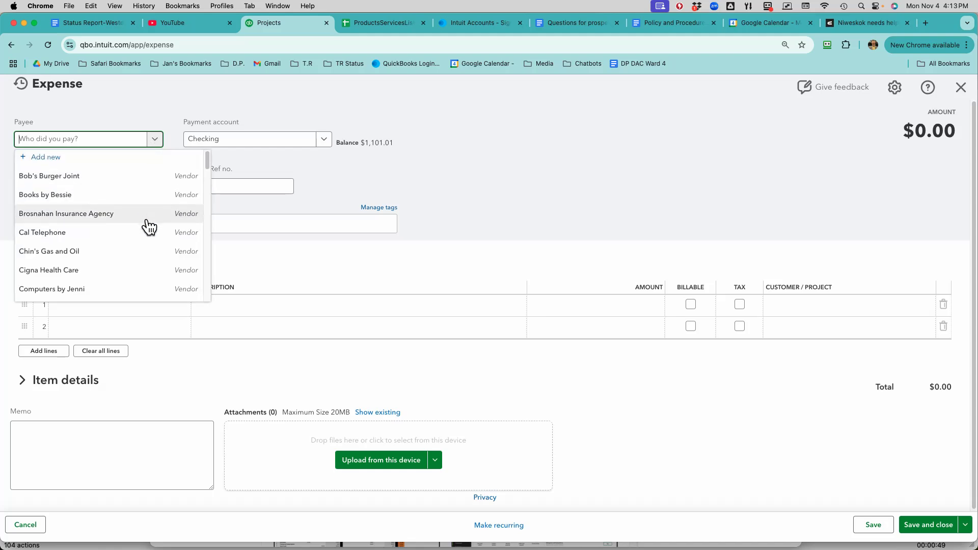
scroll(148, 225, down, 1)
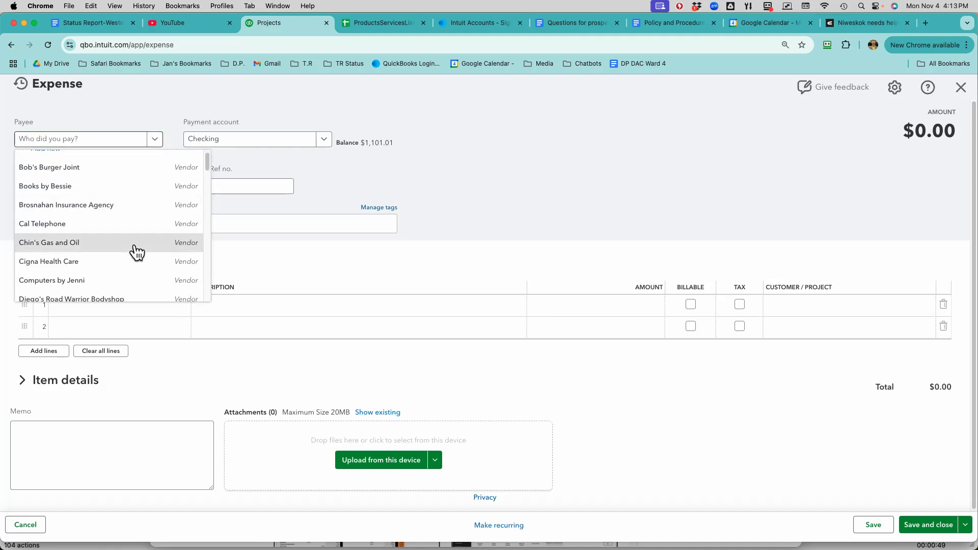
click(135, 247)
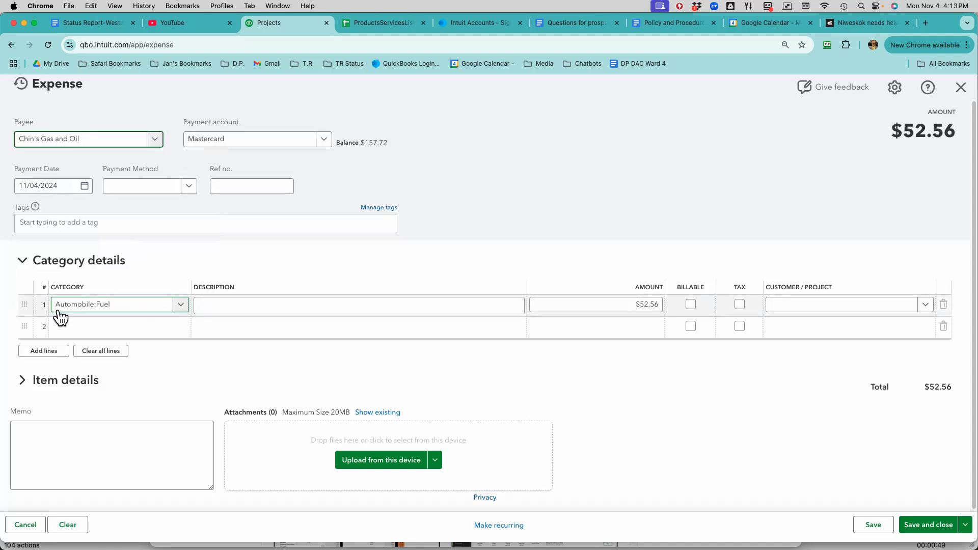
- Describe the Automobile:Fuel line as "11/04/2024 Chins gas and oil"
click(276, 306)
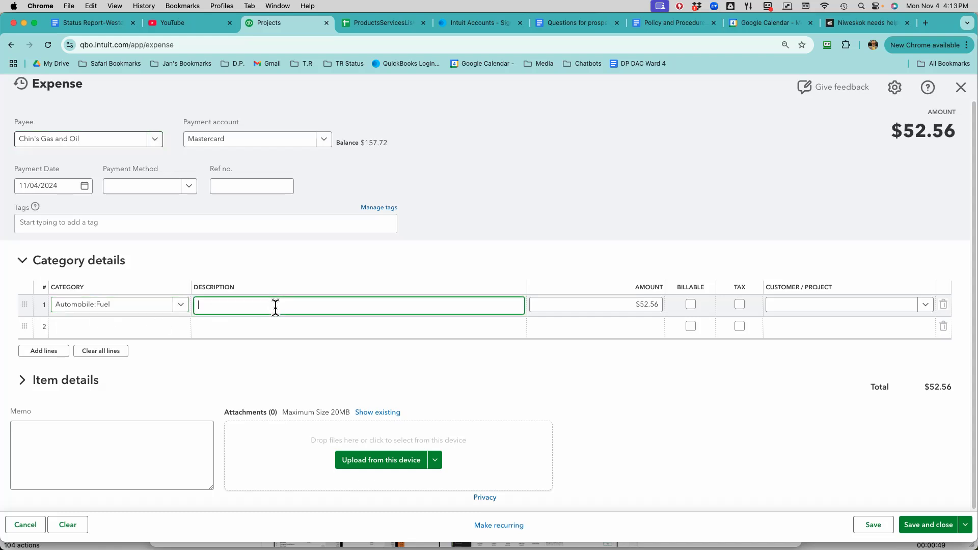
text(11/04/2024)
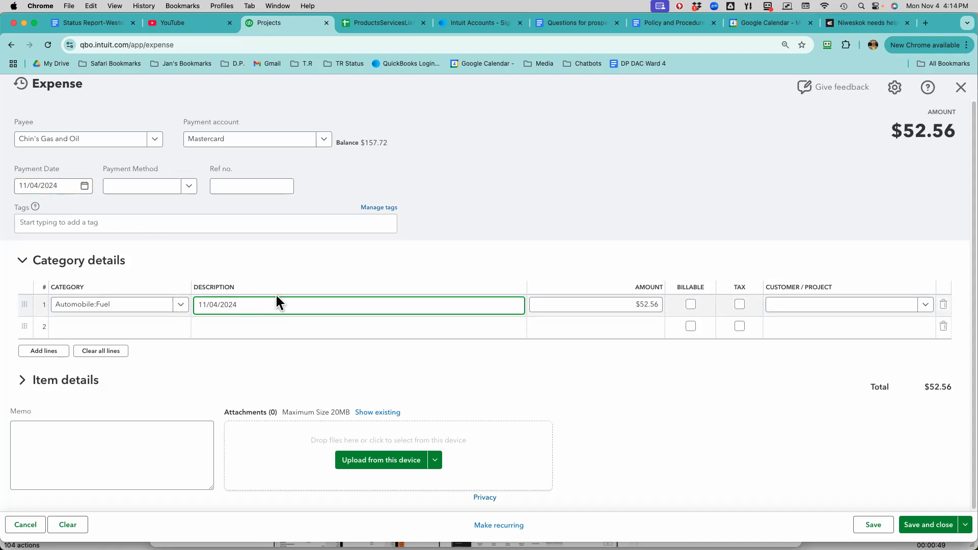
text(Chins gas and oil)
- Make the fuel line billable to the Example Grant/Contract project, and save and close the expense
click(658, 331)
click(689, 312)
click(780, 307)
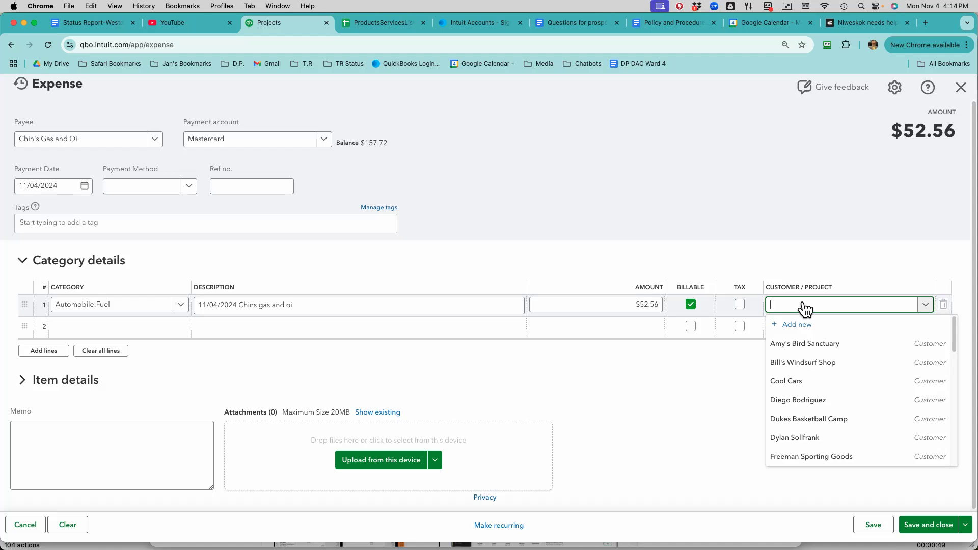
text(grant)
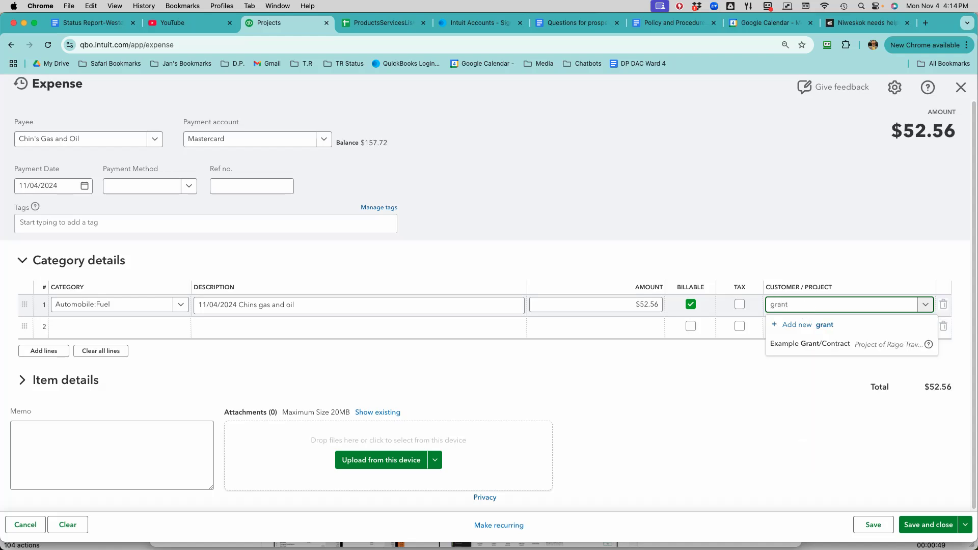
click(829, 351)
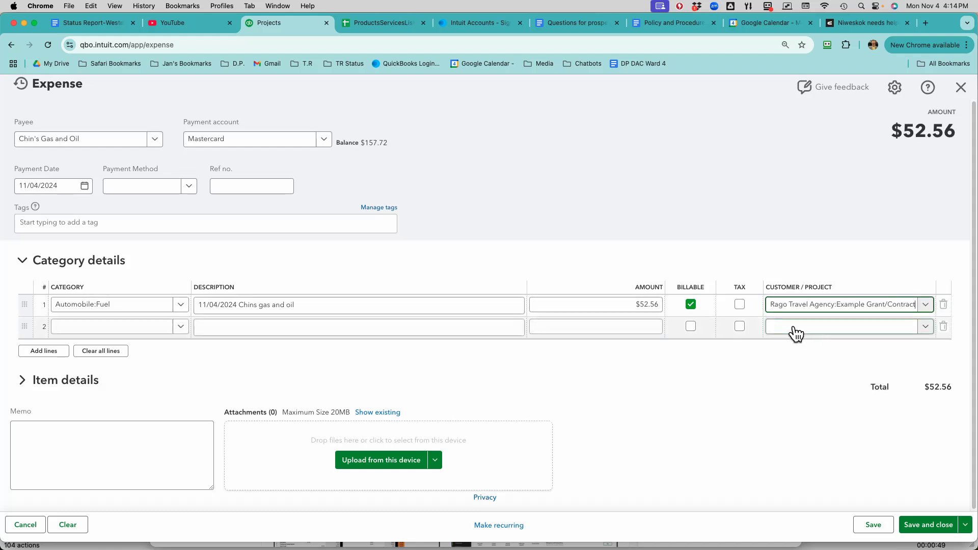
click(939, 532)
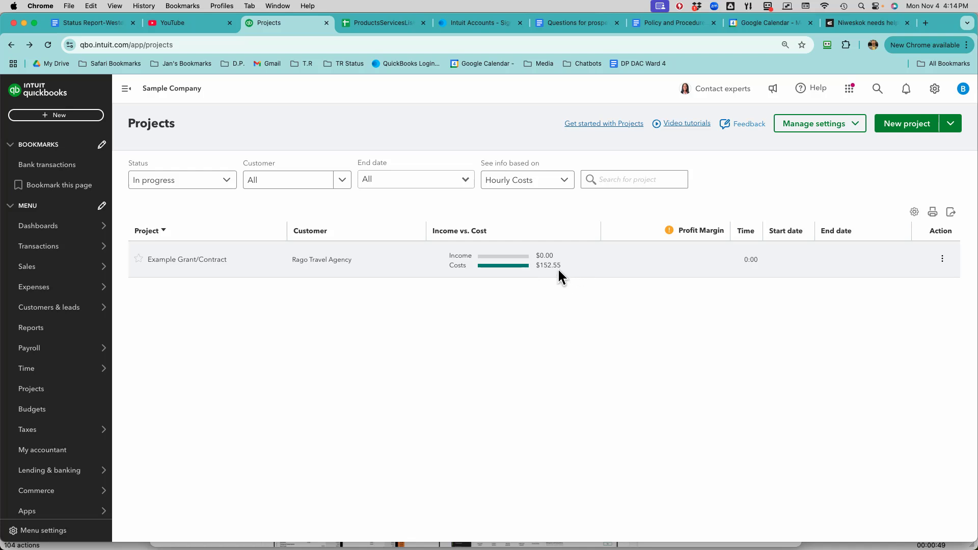
- View the Unbilled time and expenses report for the Example Grant/Contract project
click(210, 264)
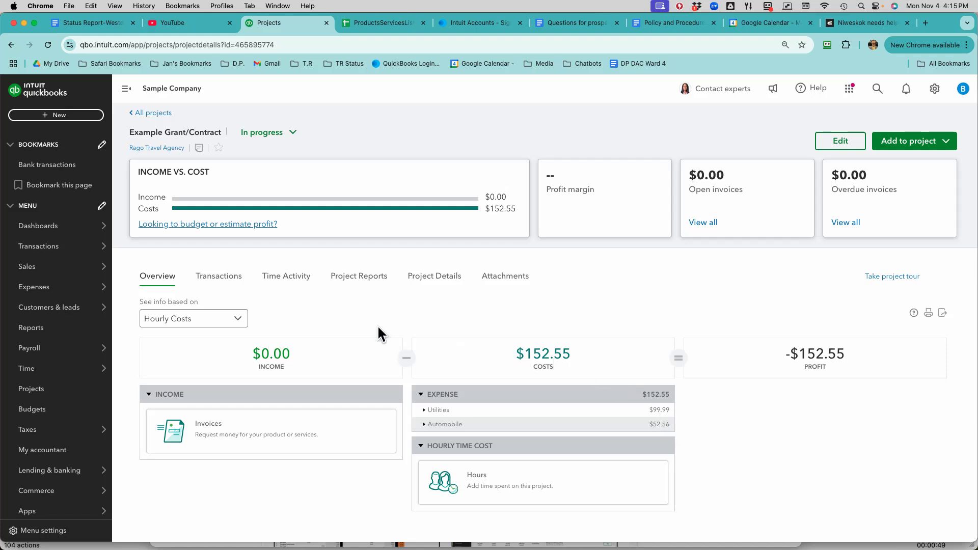
click(350, 276)
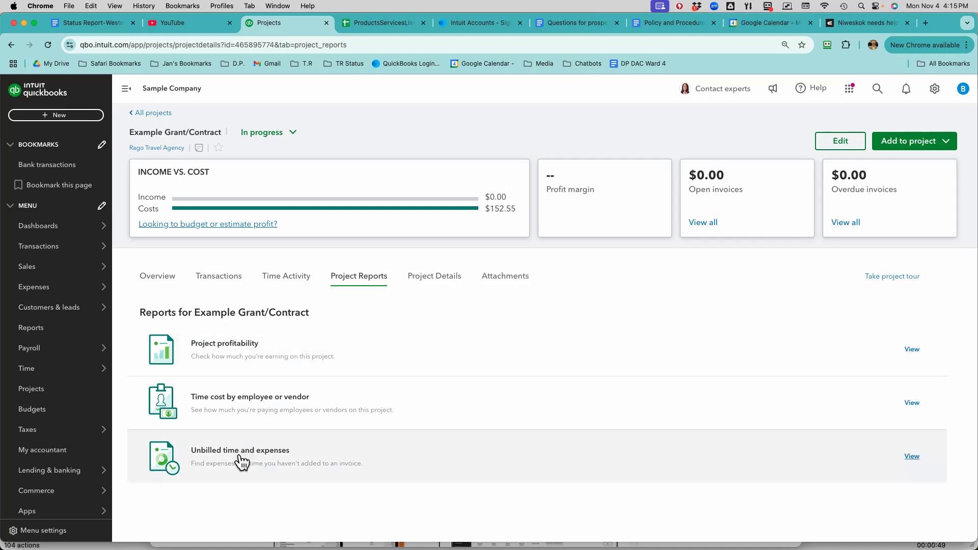
click(242, 456)
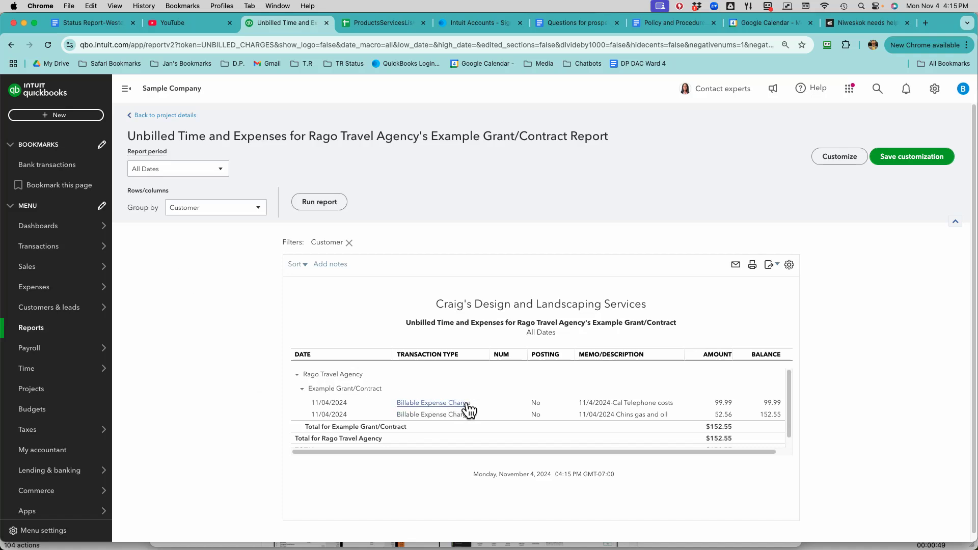
- Start a new invoice for Rago Travel Agency's Example Grant/Contract project
click(63, 116)
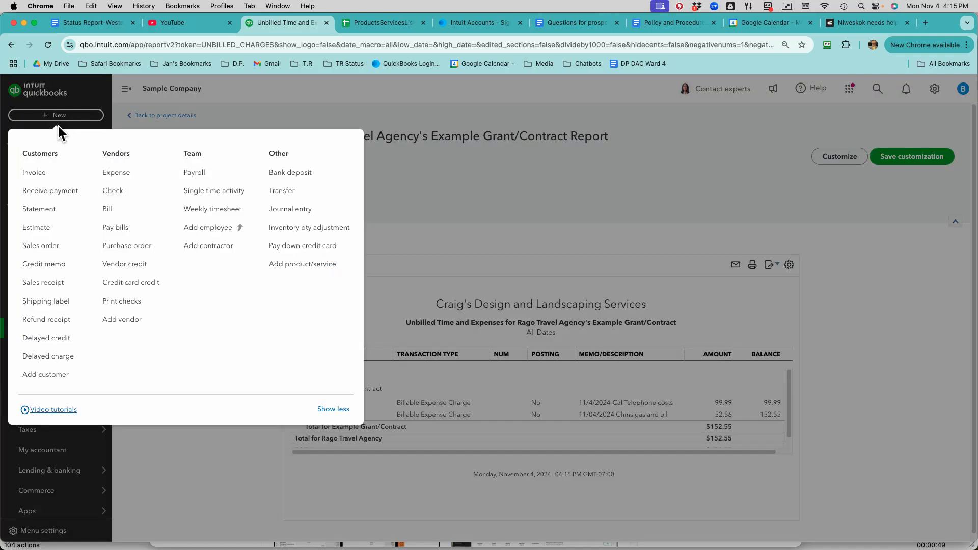
click(38, 171)
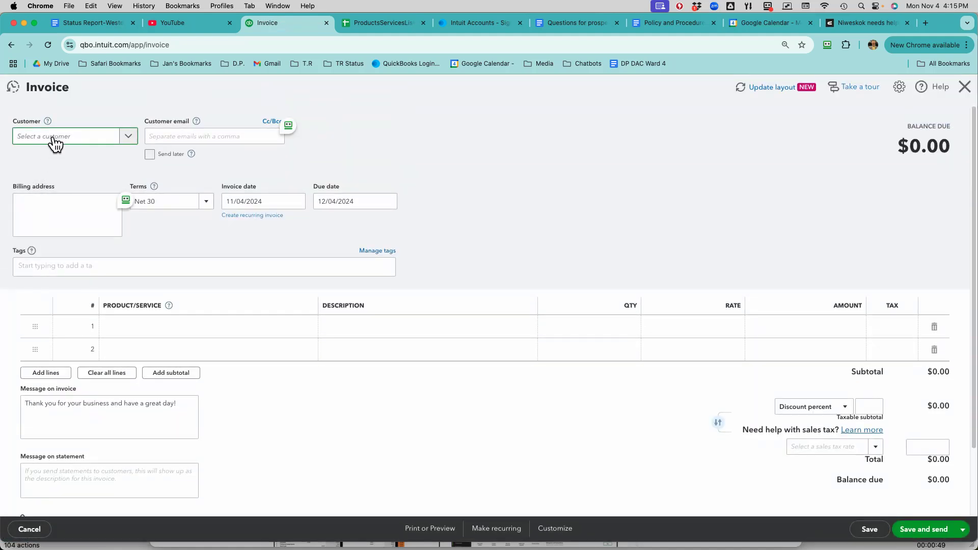
text(grant)
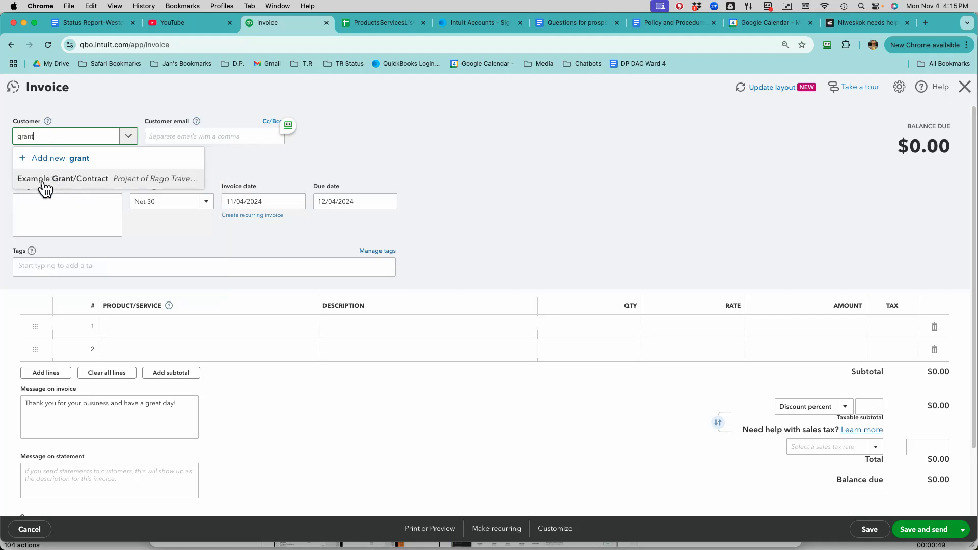
click(103, 179)
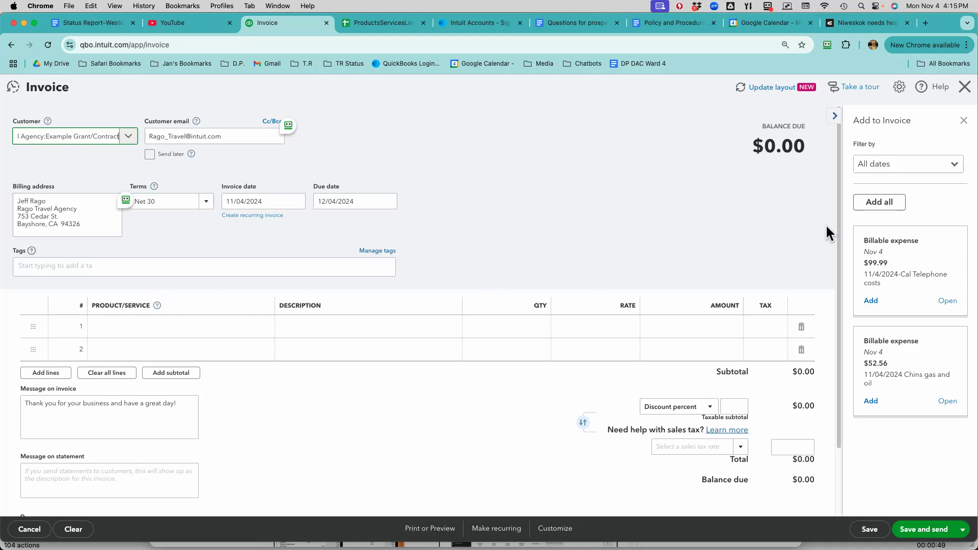
- Add all of the project's billable expenses to the invoice, and save and close it
click(884, 204)
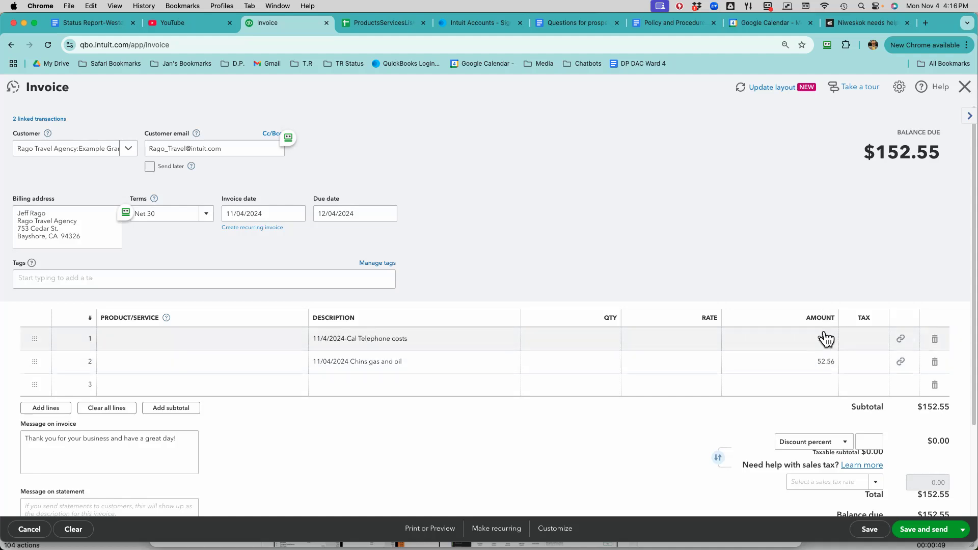
click(963, 531)
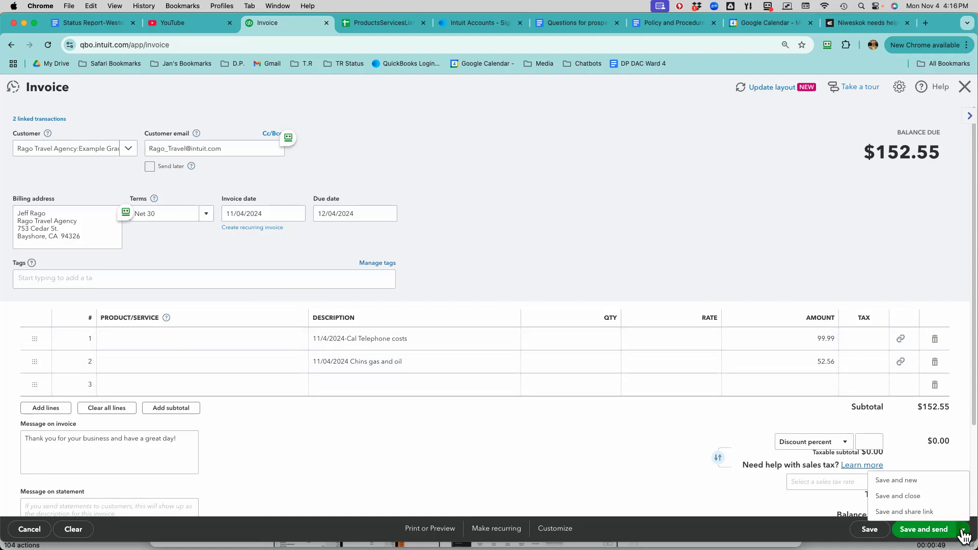
click(939, 498)
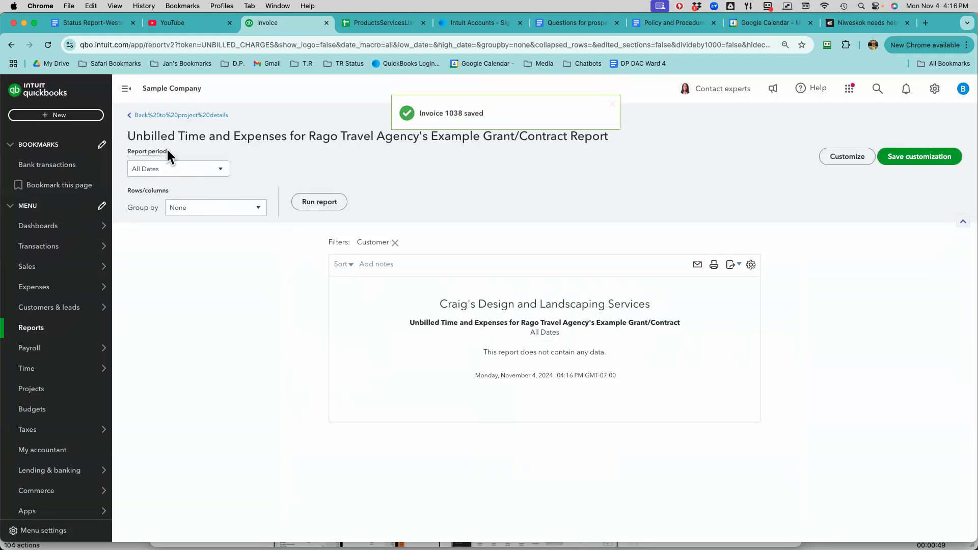
- Return to the Example Grant/Contract project from the projects list and compare its income with its costs
click(154, 117)
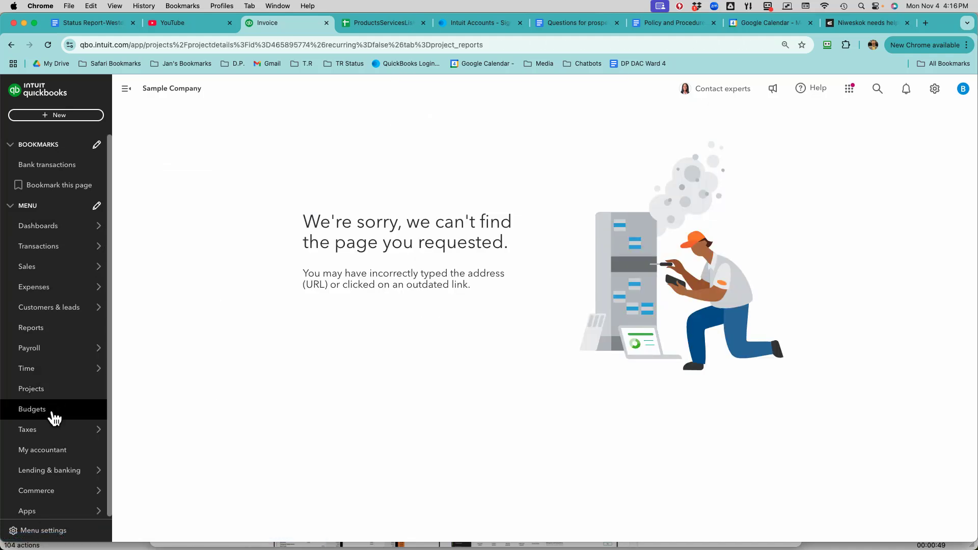
mouse_move(44, 435)
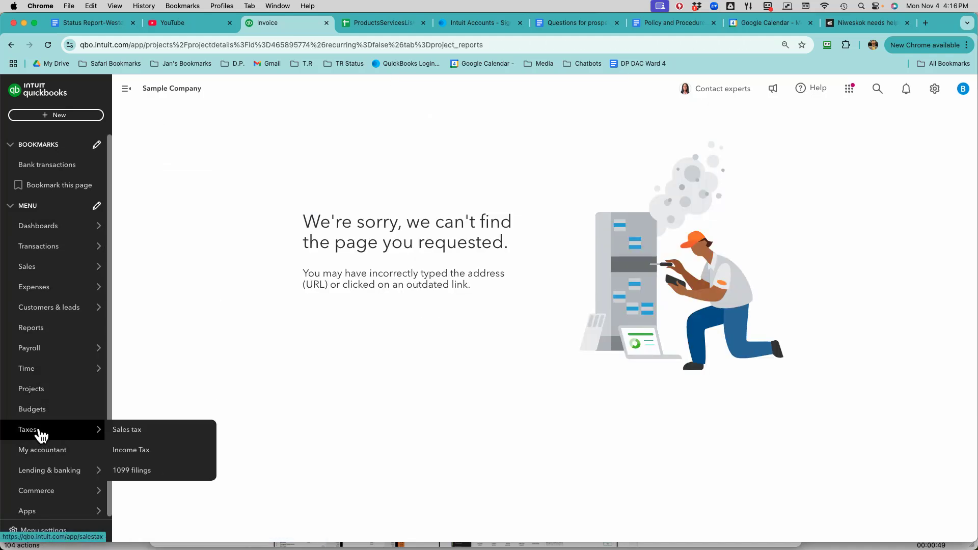
click(31, 389)
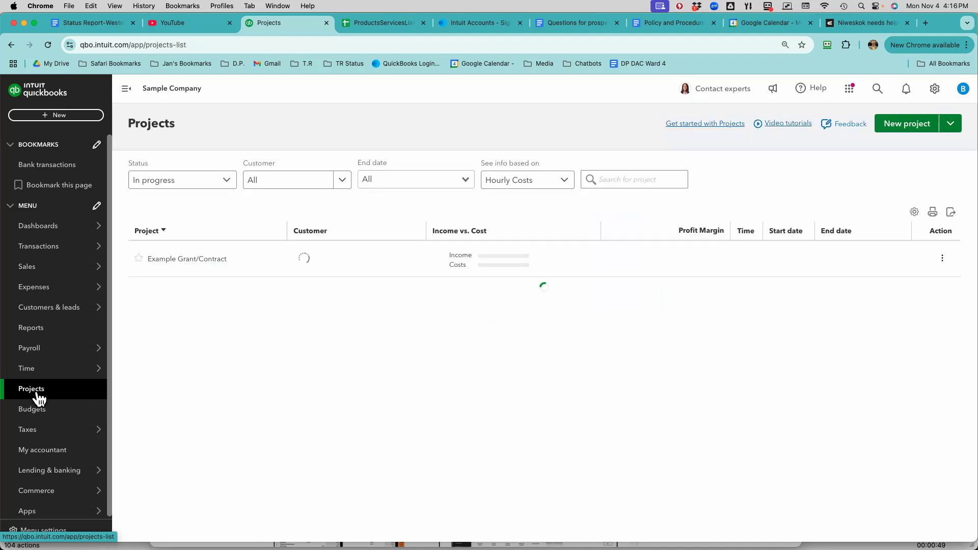
click(192, 259)
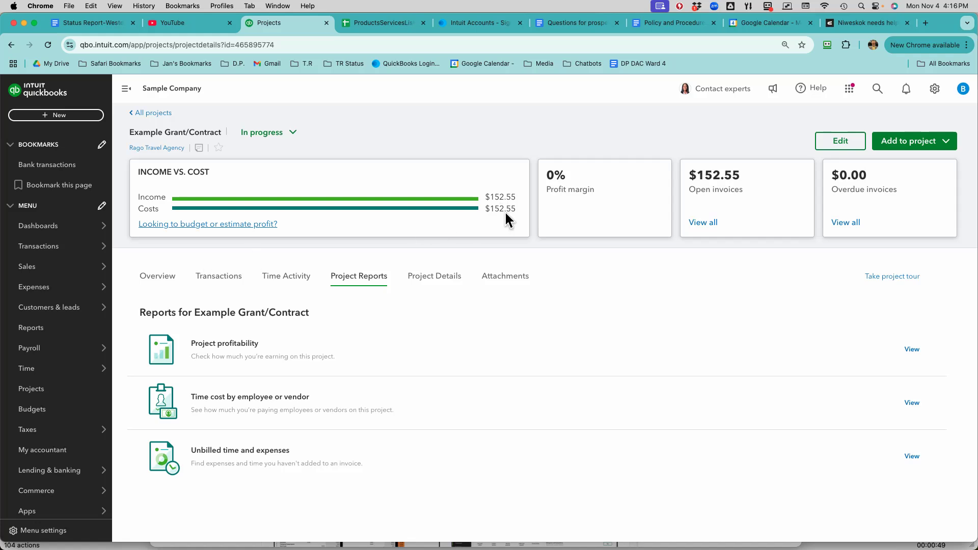
drag(510, 209, 488, 211)
click(514, 195)
drag(513, 195, 494, 196)
click(495, 196)
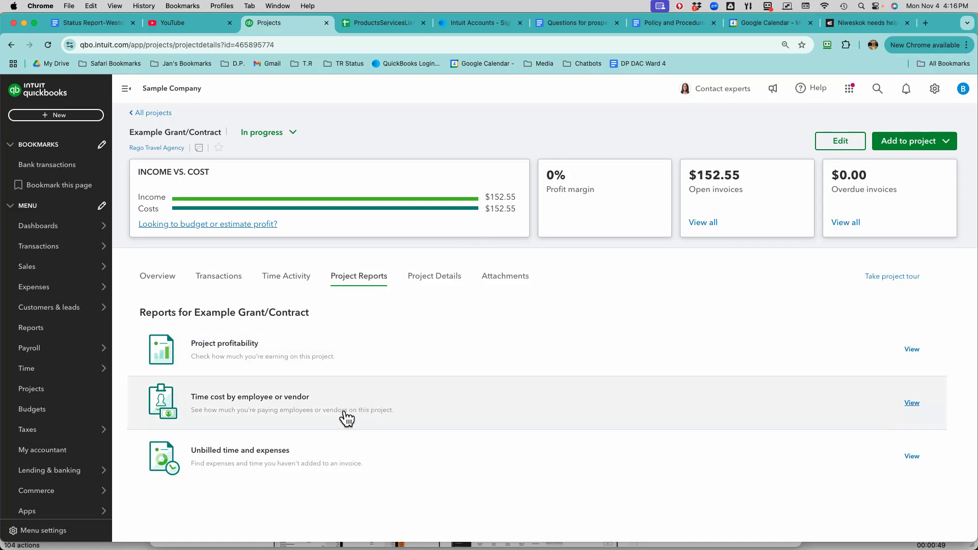
- Check the project's Unbilled time and expenses report and view its Project profitability report
click(275, 461)
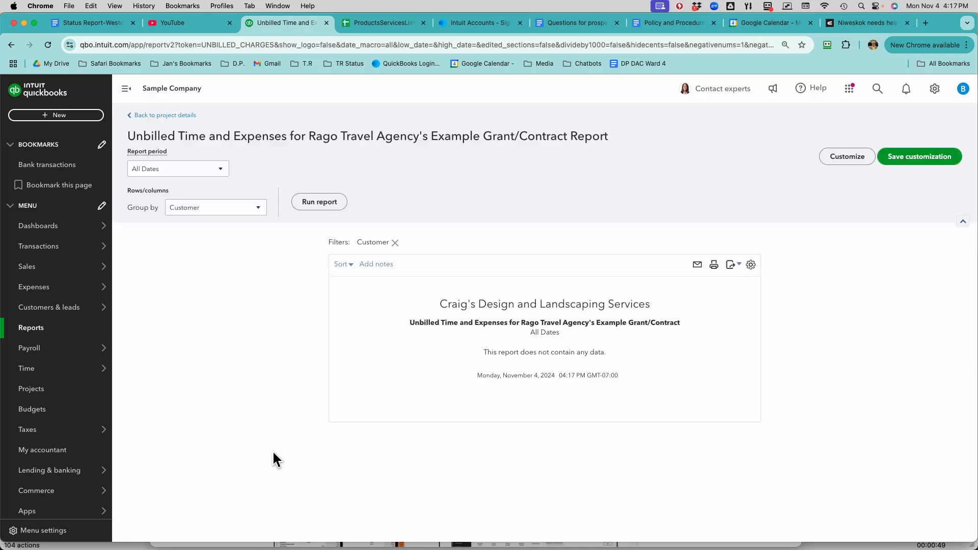
click(159, 115)
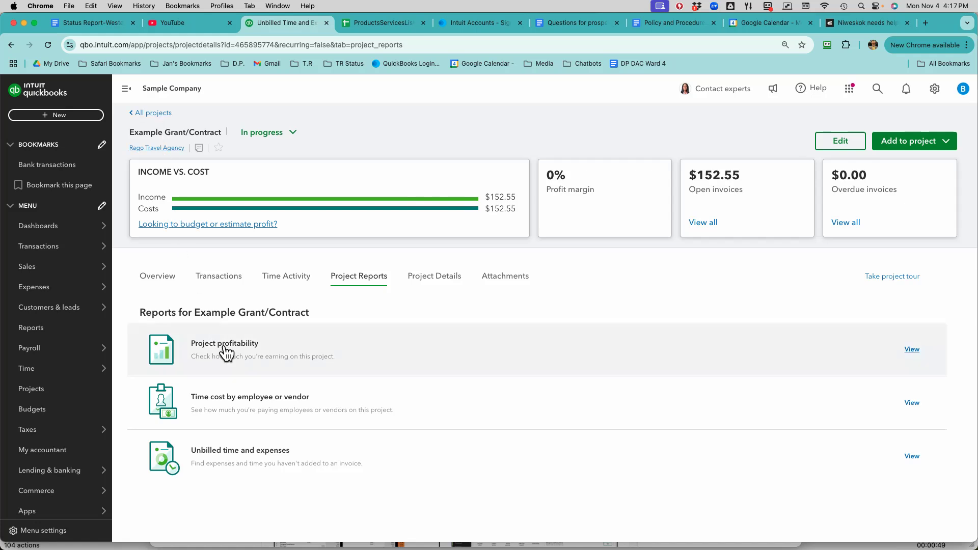
click(224, 348)
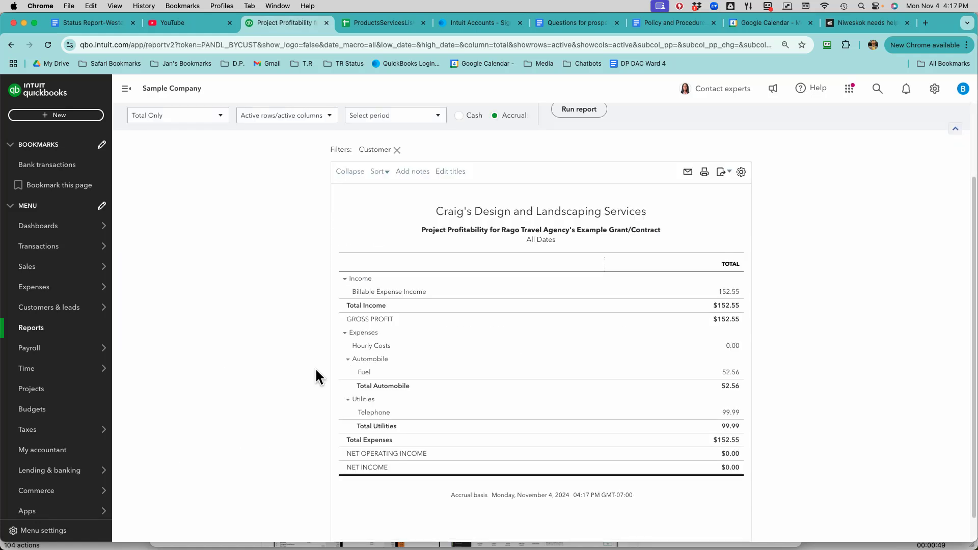